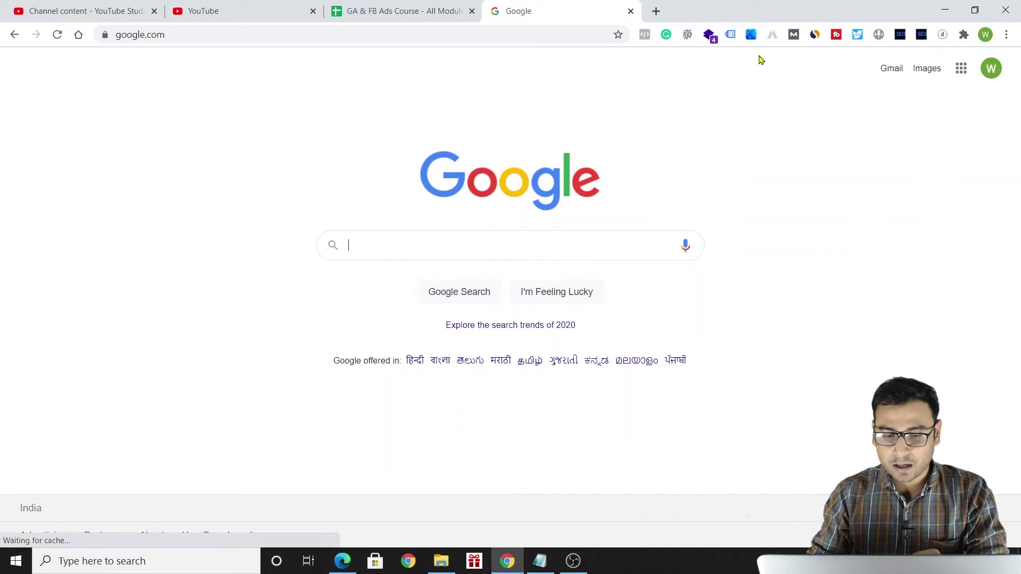
Step: Add another Google account from the profile menu and begin the sign-up form with the first name
left_click(990, 74)
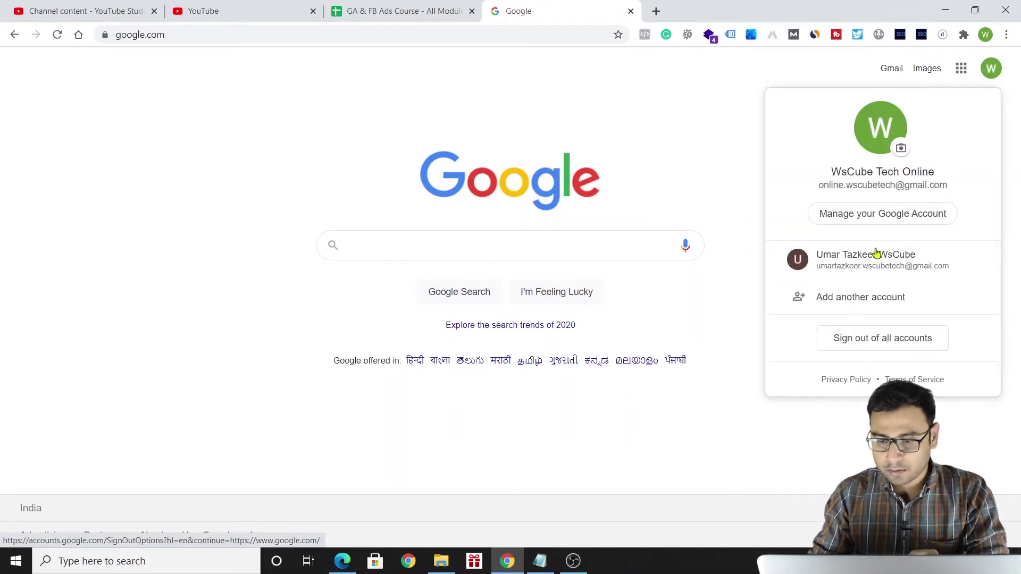
left_click(874, 300)
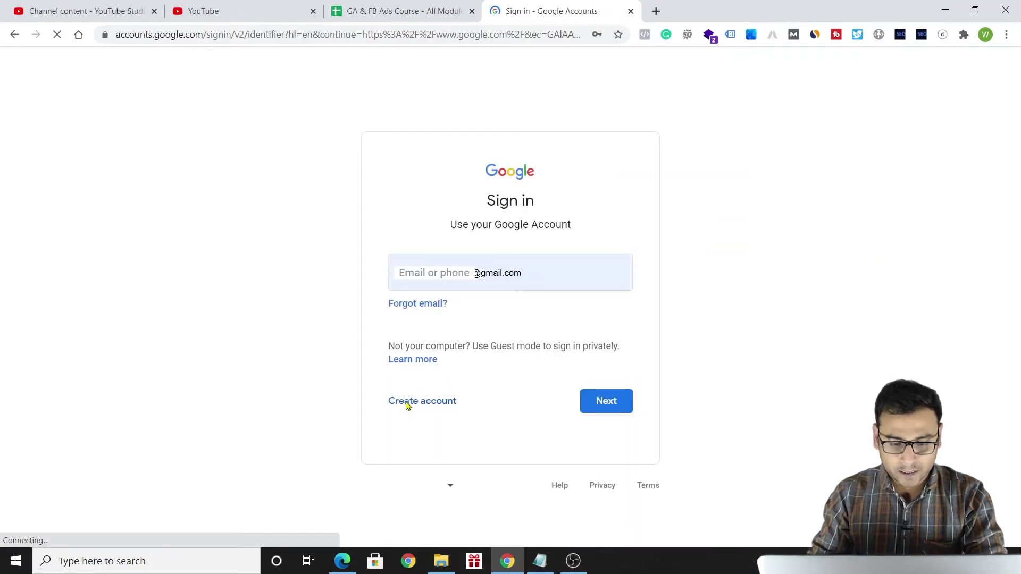
key("Return")
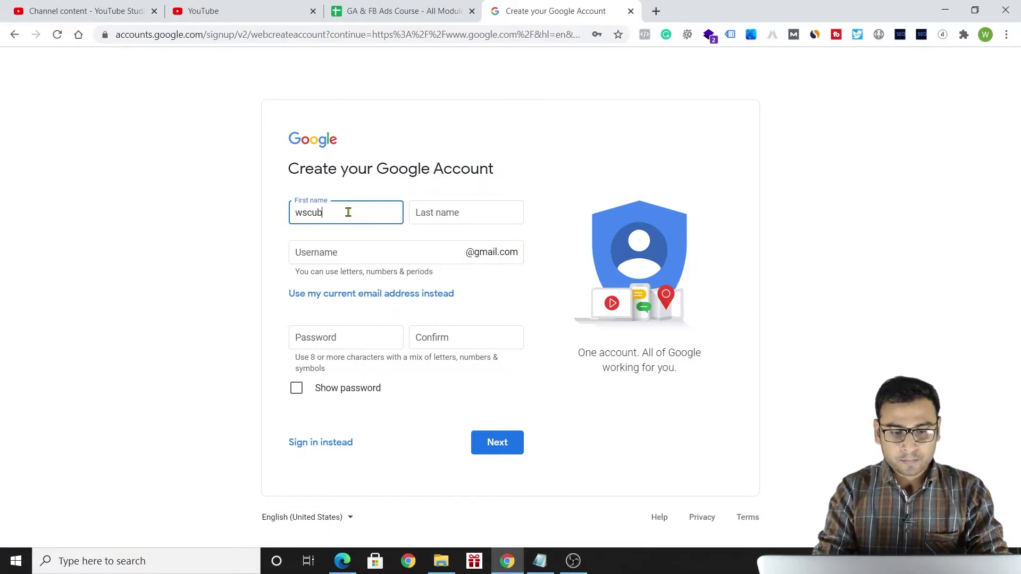
Step: Enter the last name and a new Gmail username, then select the username for copying
left_click(461, 211)
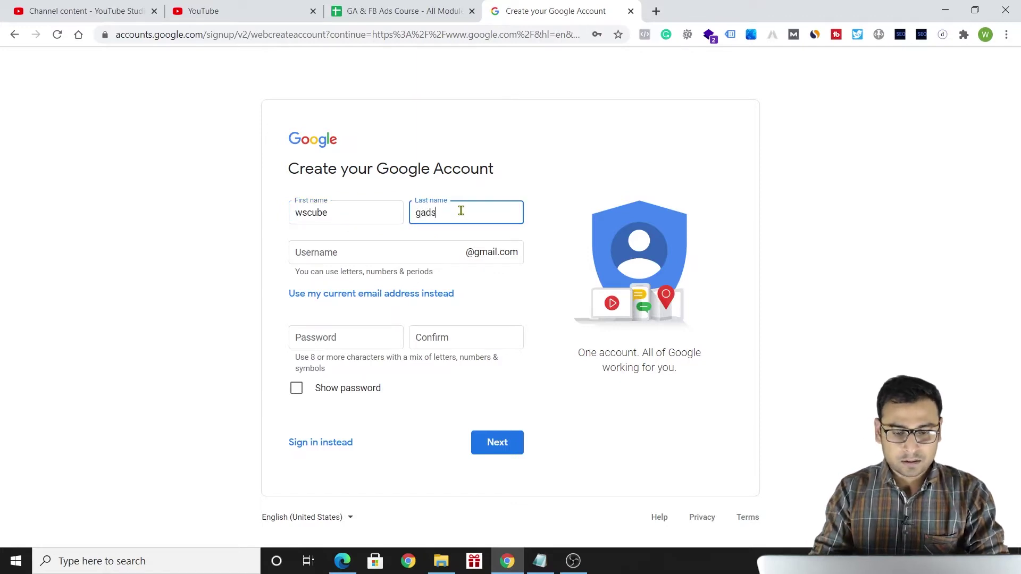
left_click(366, 252)
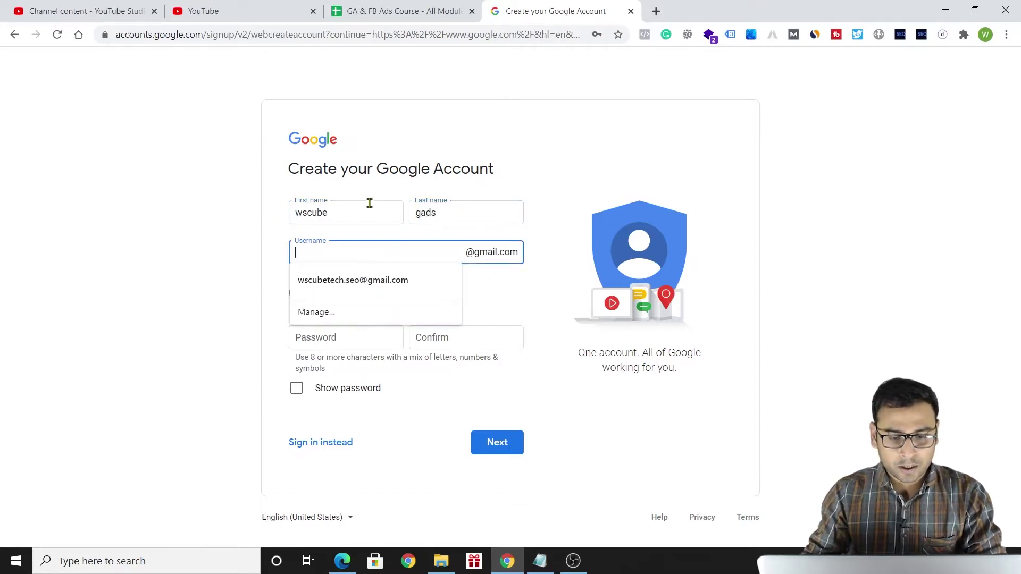
left_click(525, 282)
left_click(426, 256)
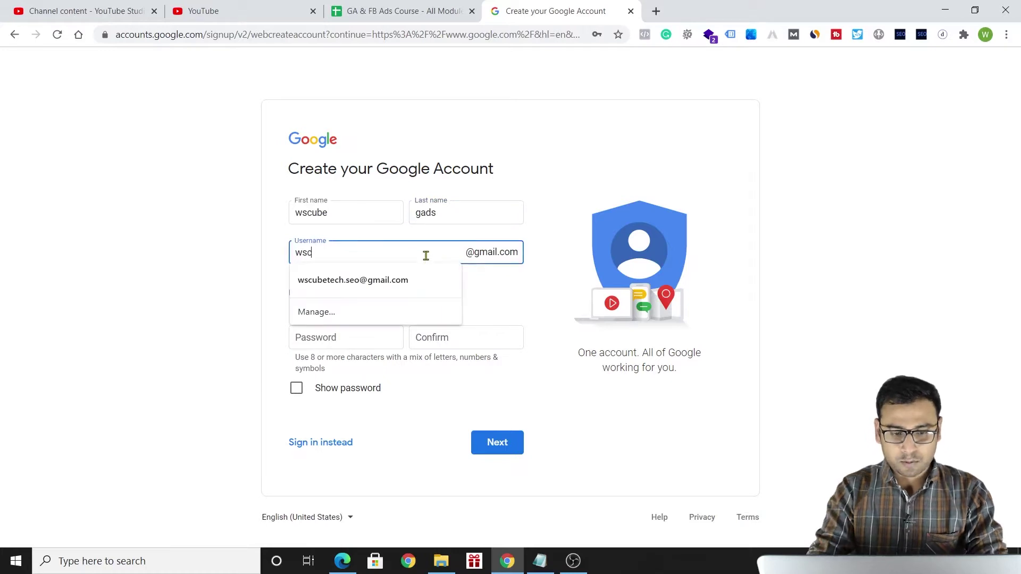
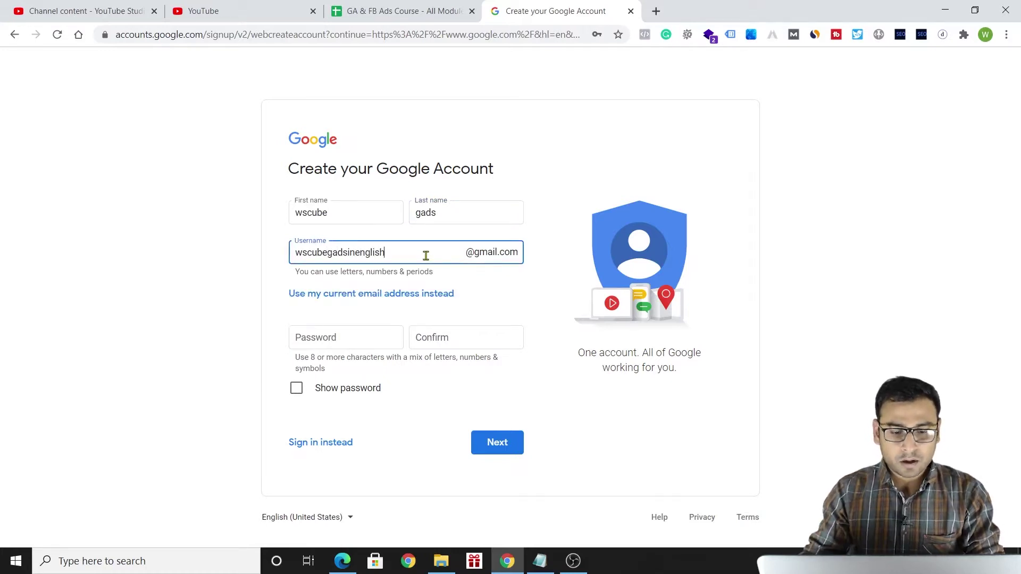
key("ctrl+a")
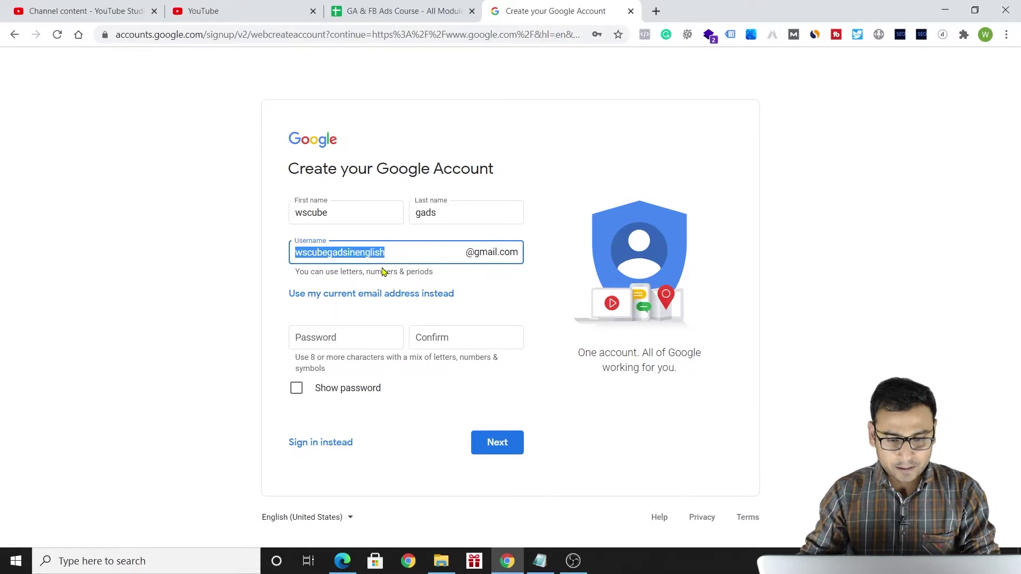
left_click(443, 273)
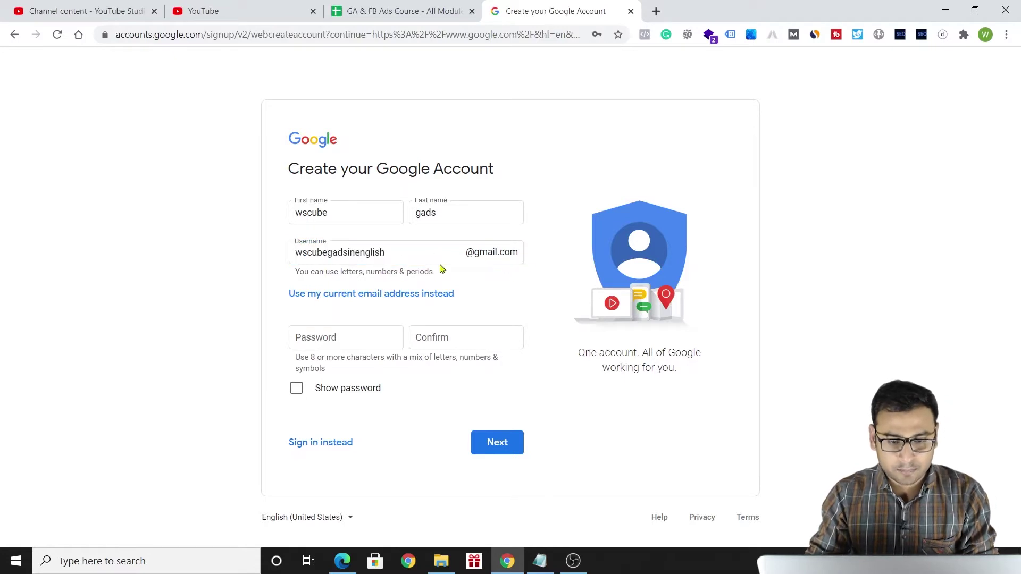
left_click(421, 256)
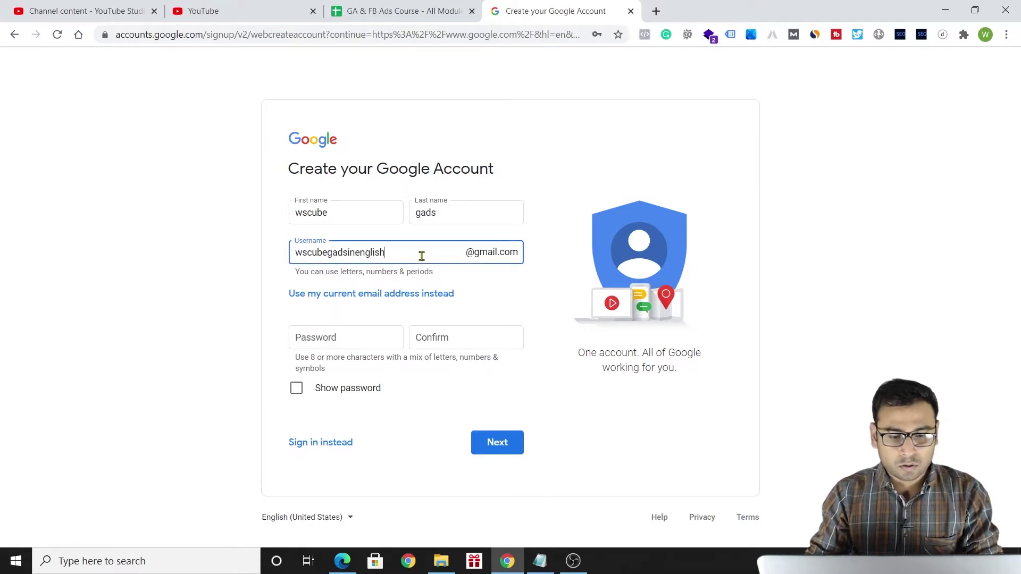
double_click(345, 251)
key("ctrl+c")
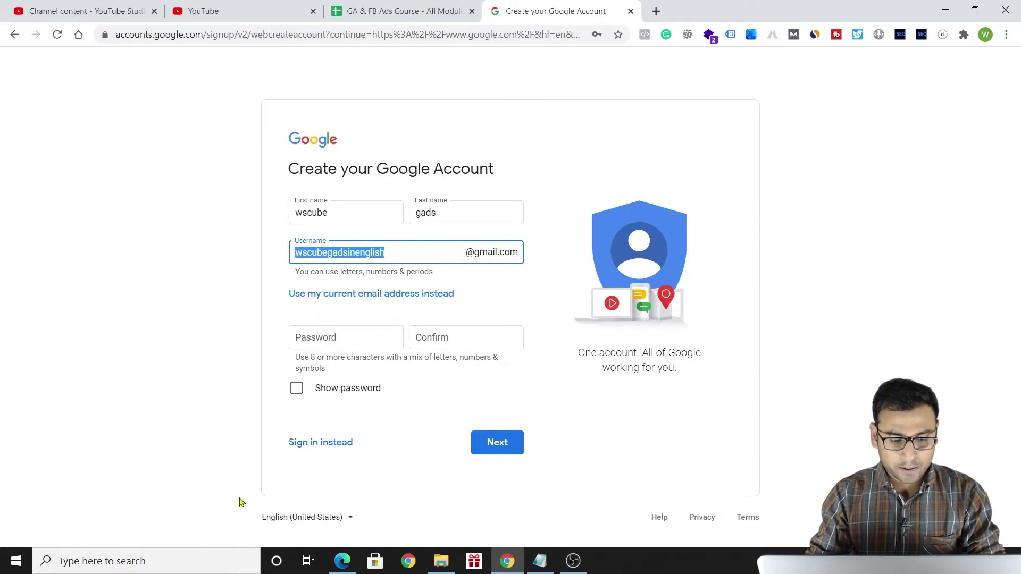
Step: Paste the Gmail username in Notepad two lines below the Analog communications text
left_click(540, 561)
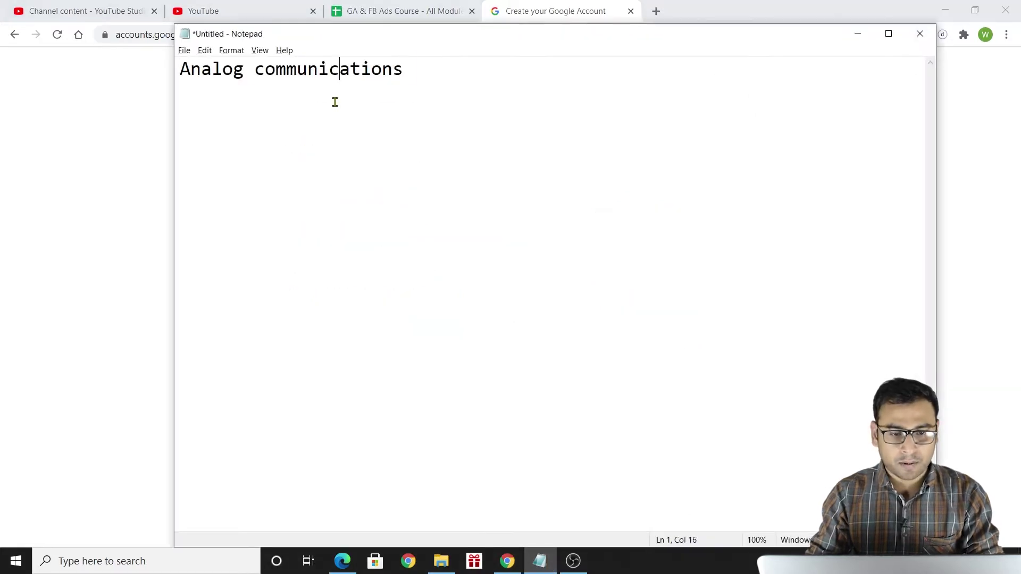
left_click(442, 62)
key("Return")
key("Return")
key("ctrl+v")
left_click(50, 276)
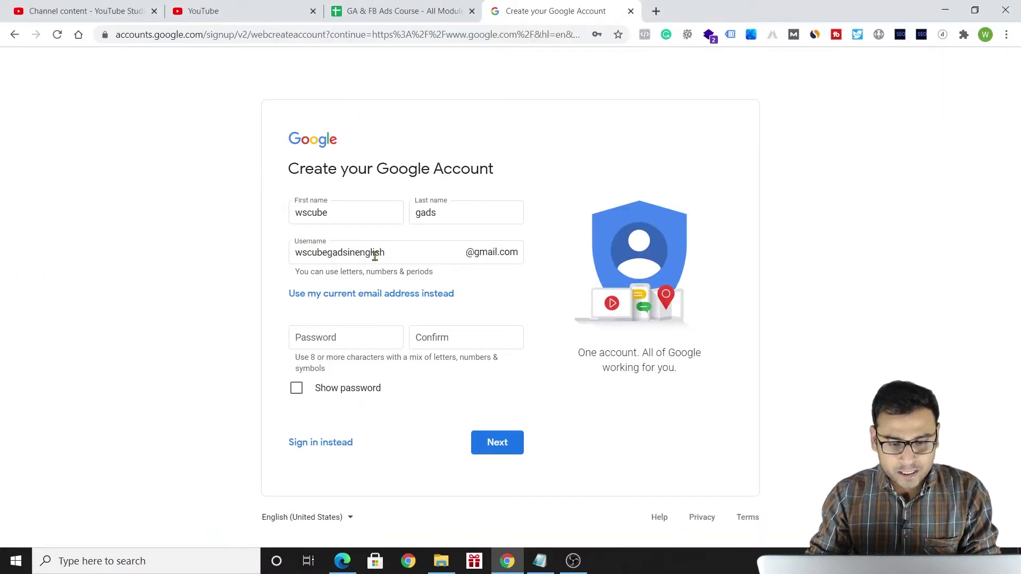
Step: Enter and submit the new account's password
left_click(344, 342)
left_click(853, 296)
left_click(321, 330)
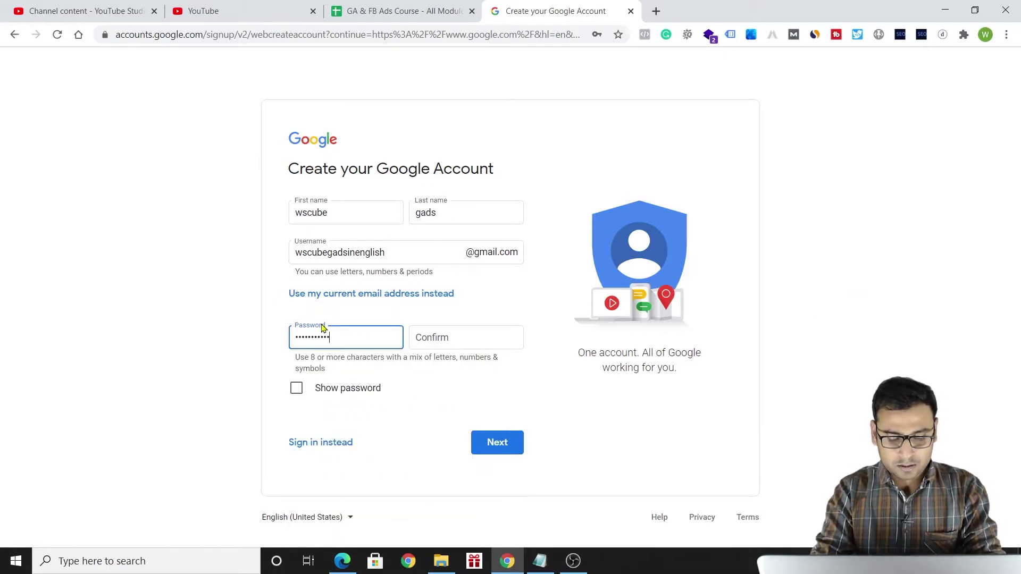
key("Return")
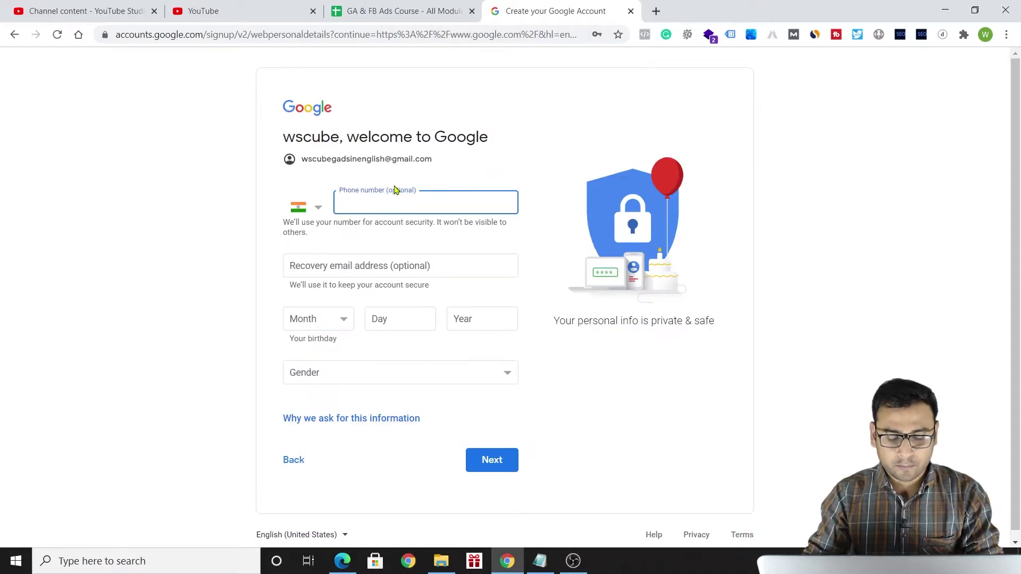
left_click(345, 266)
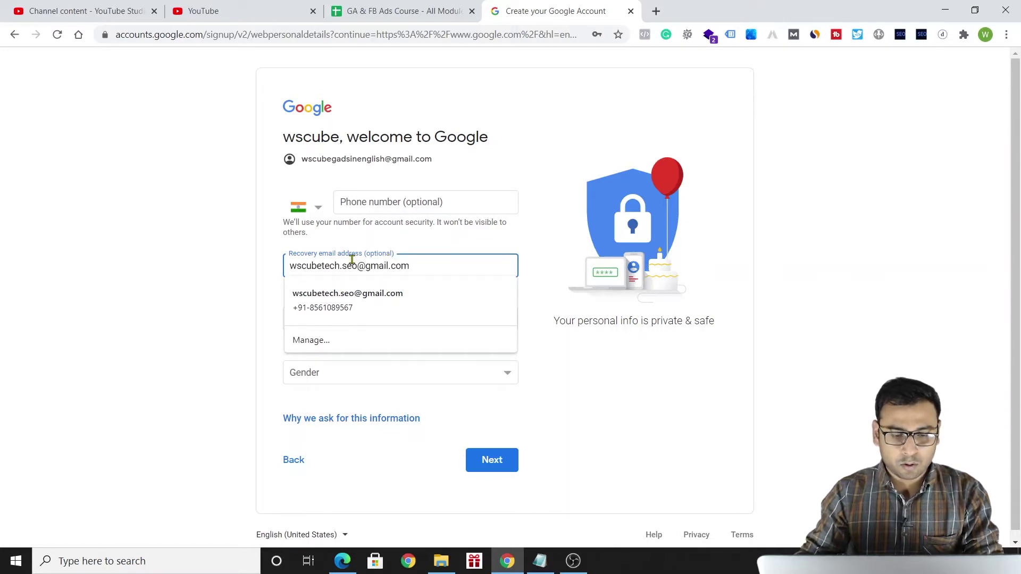
left_click(234, 309)
left_click(343, 318)
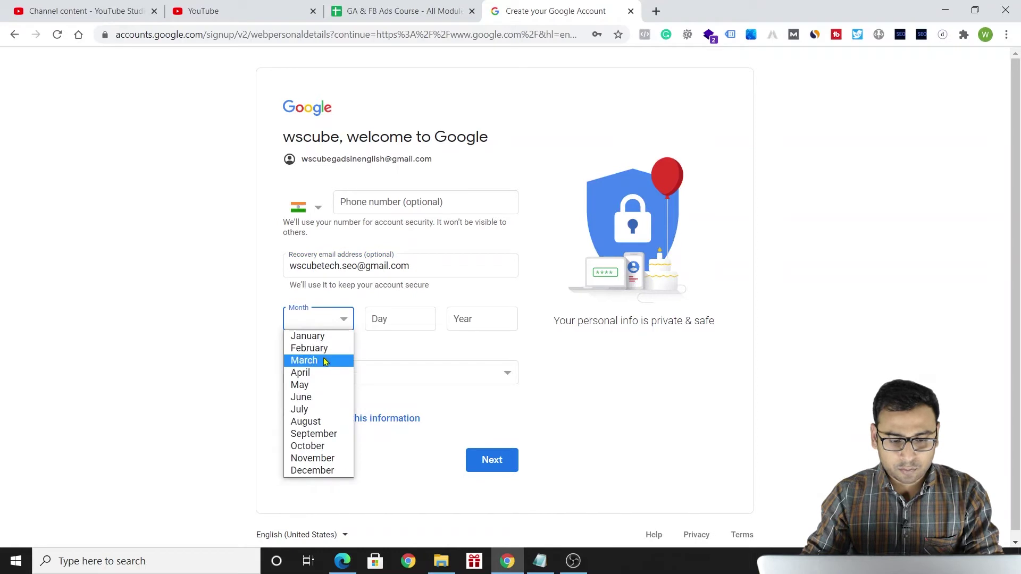
left_click(326, 361)
left_click(399, 320)
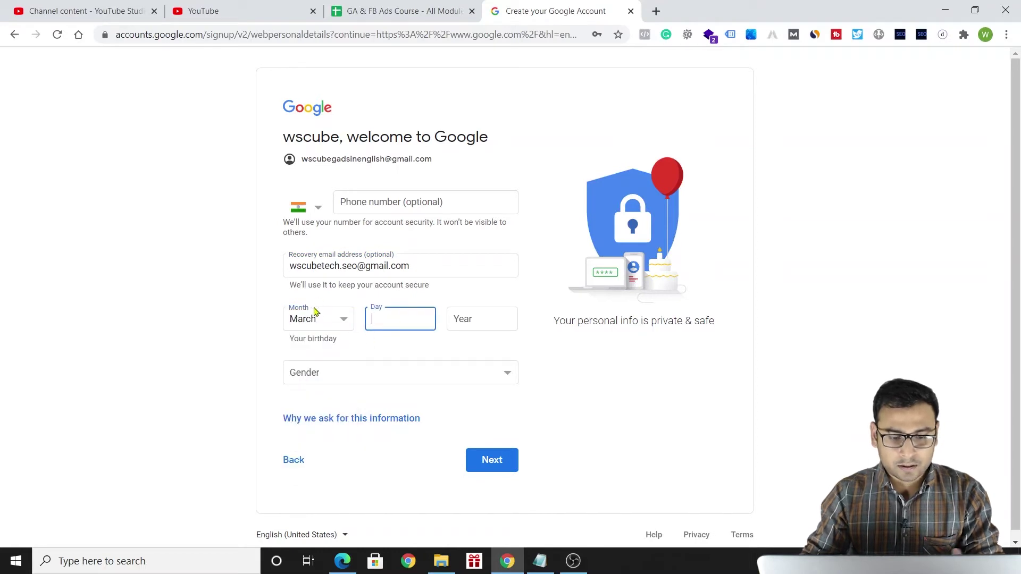
key("Tab")
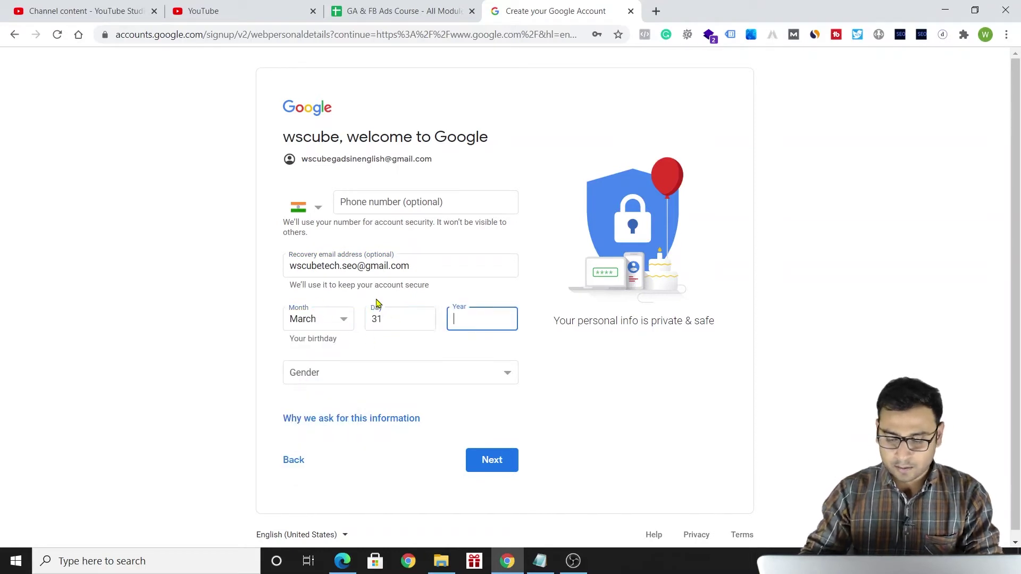
left_click(372, 373)
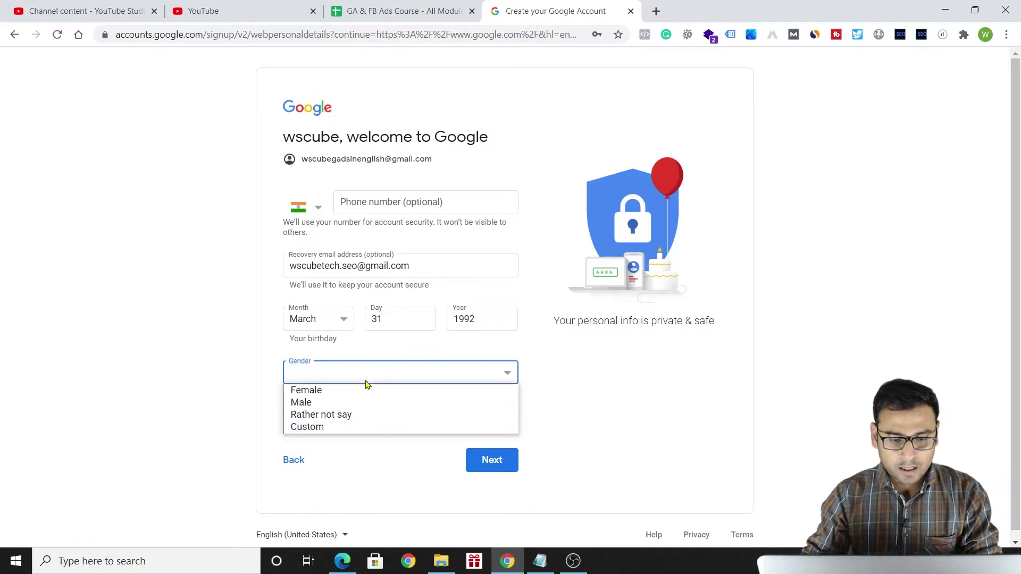
left_click(337, 403)
scroll(465, 426, "down", 1)
left_click(482, 451)
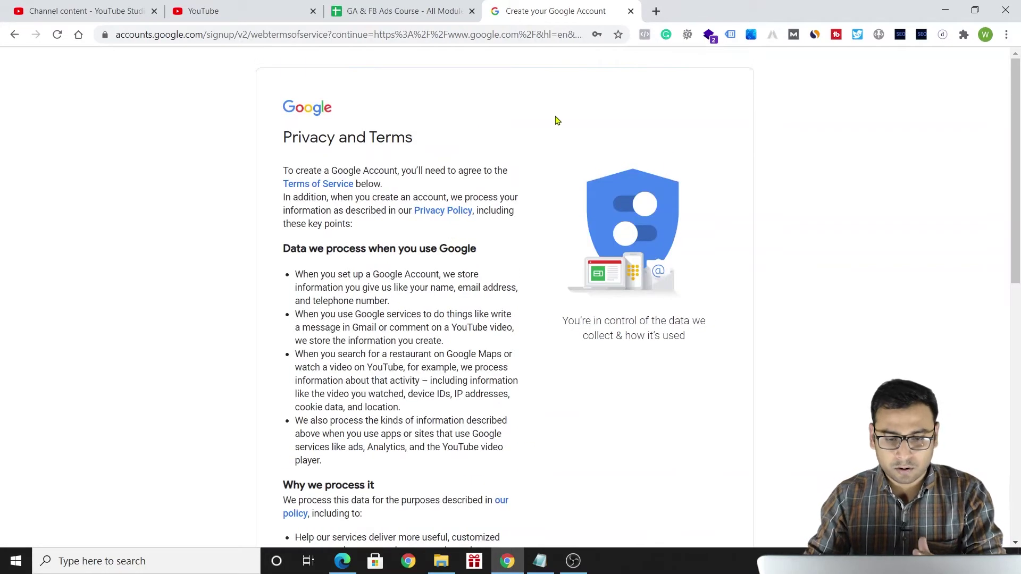
Step: Accept Google's Privacy and Terms with I agree to finish creating the account
scroll(510, 229, "down", 11)
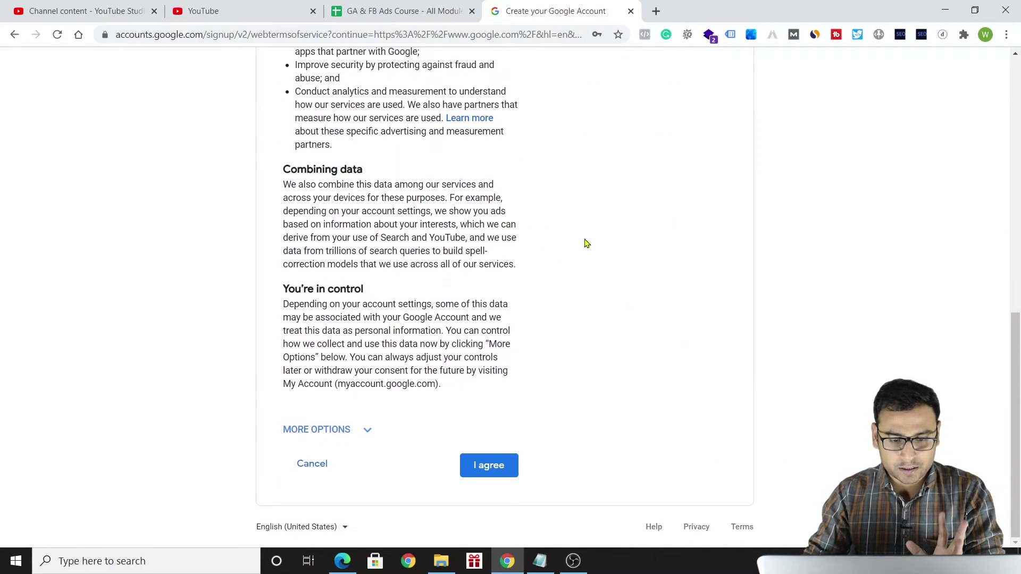
left_click(495, 466)
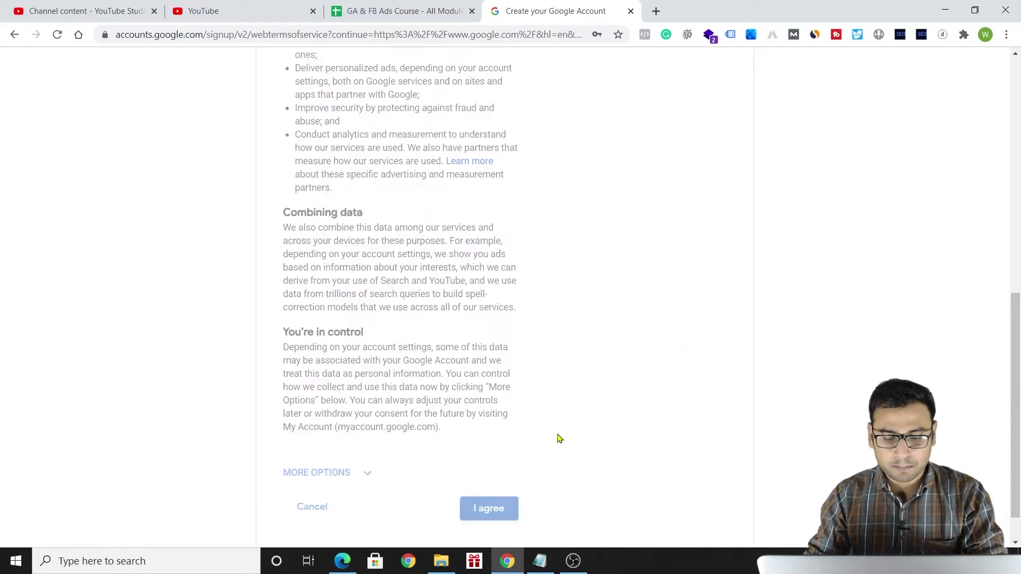
scroll(553, 298, "down", 1)
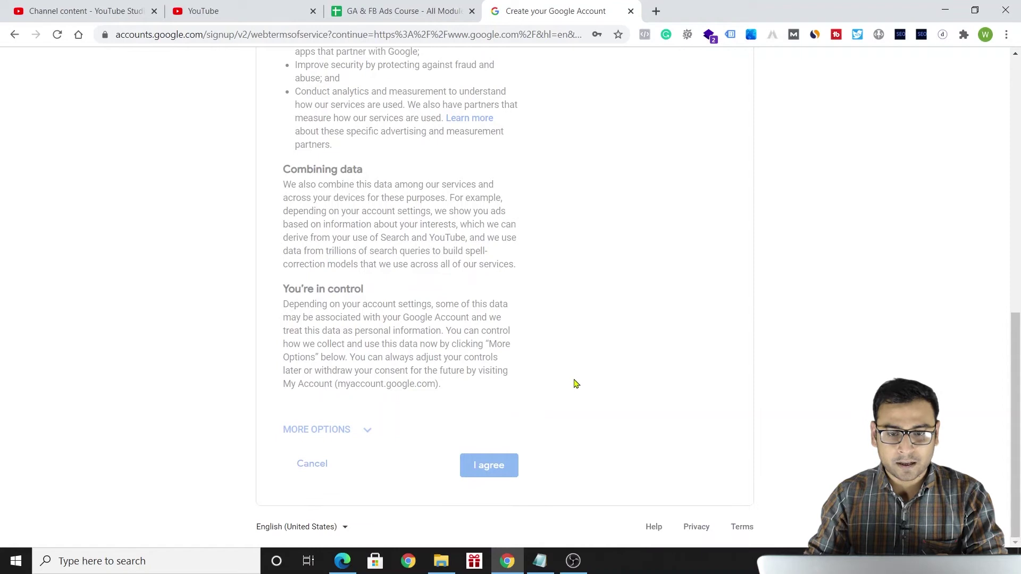
scroll(550, 297, "up", 9)
scroll(542, 177, "down", 6)
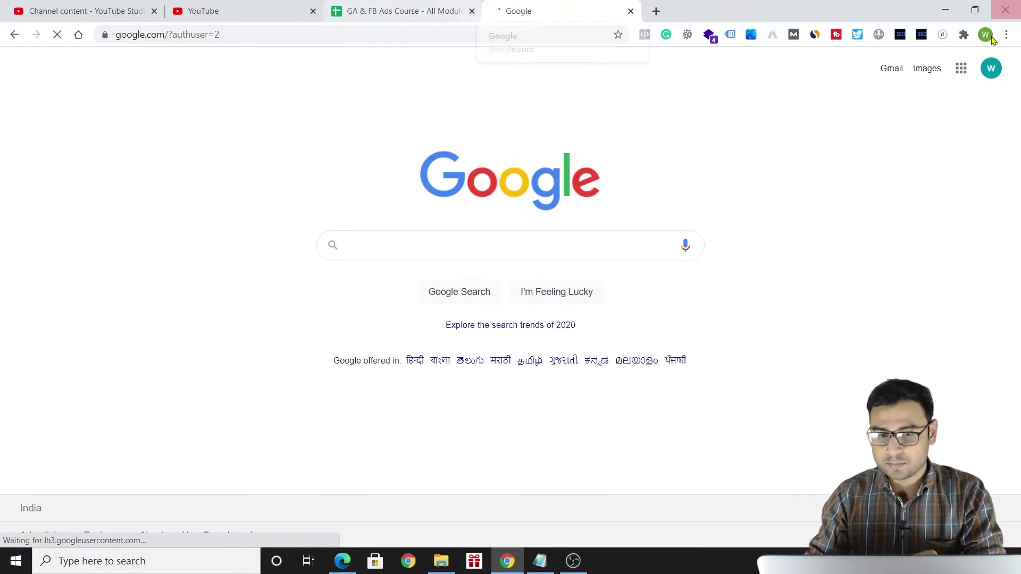
Step: Copy the new account's email address from the profile menu and close the menu
left_click(989, 75)
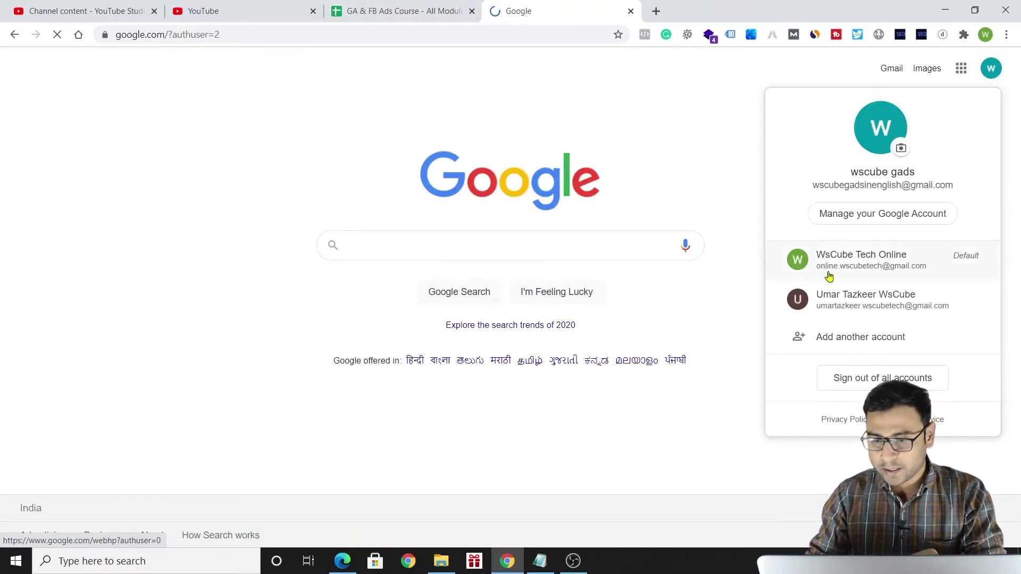
left_click_drag(810, 185, 943, 184)
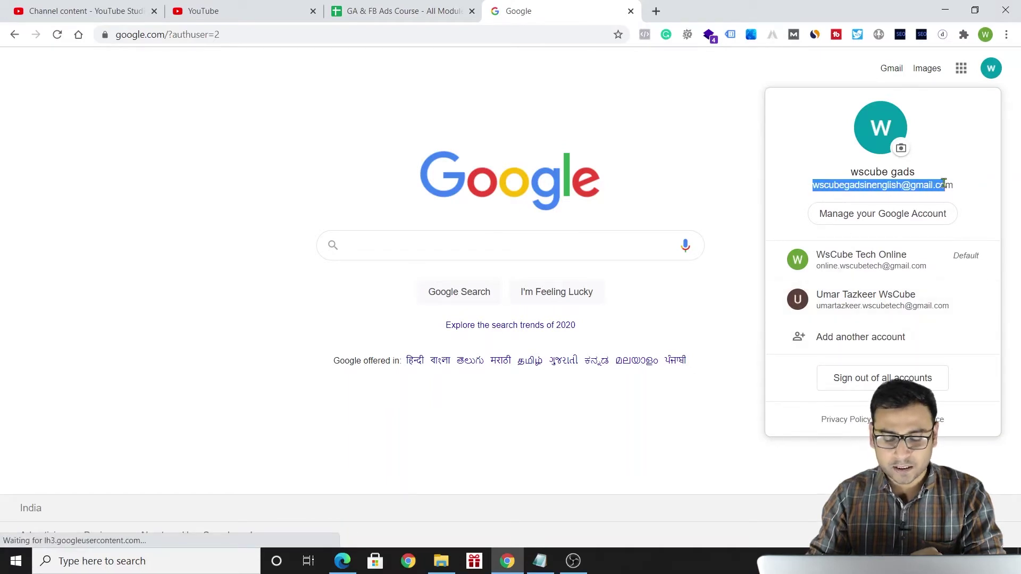
key("Escape")
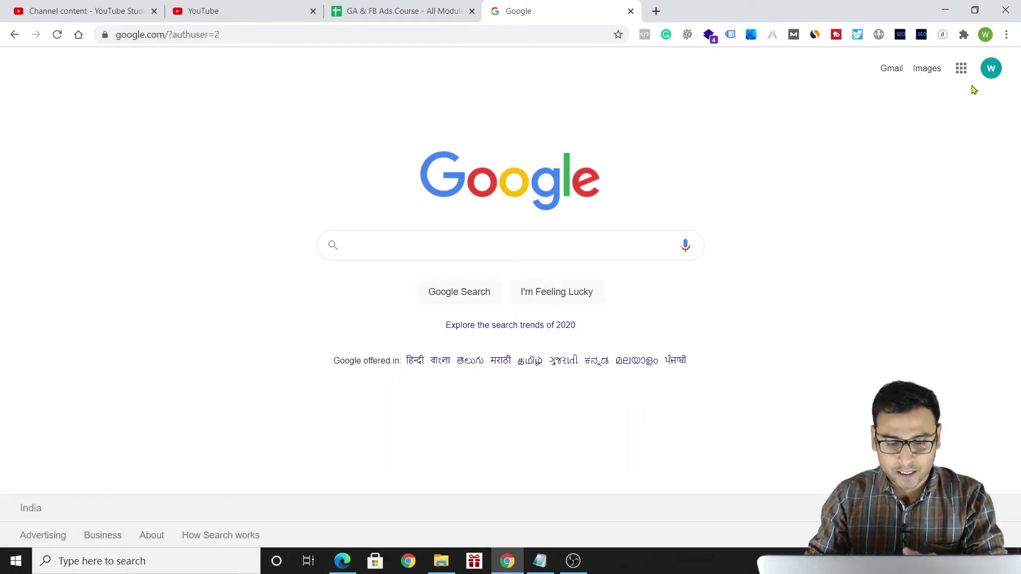
Step: Search Google for 'google ads' and look through the results
left_click(531, 33)
type("google a")
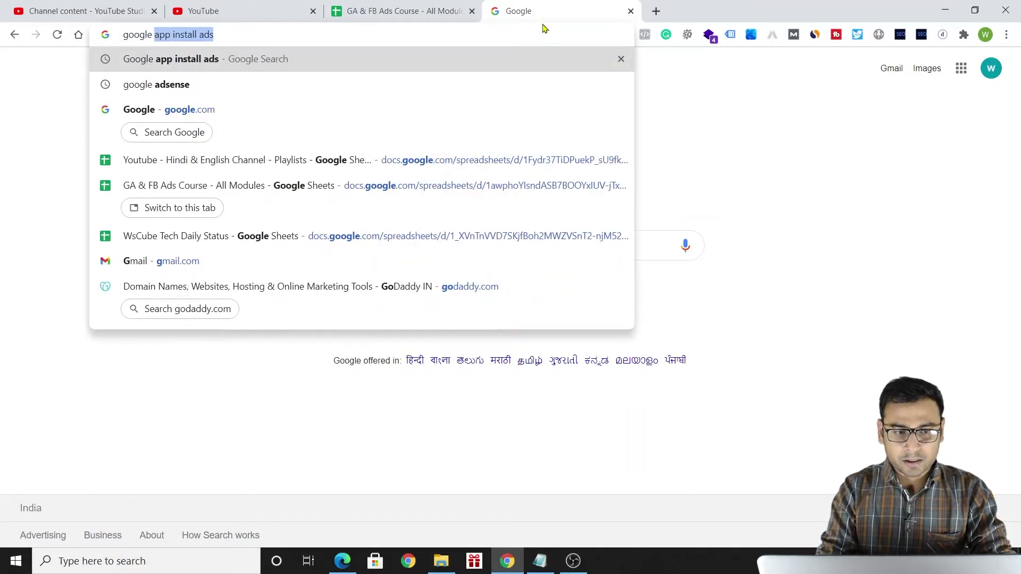
type("ds")
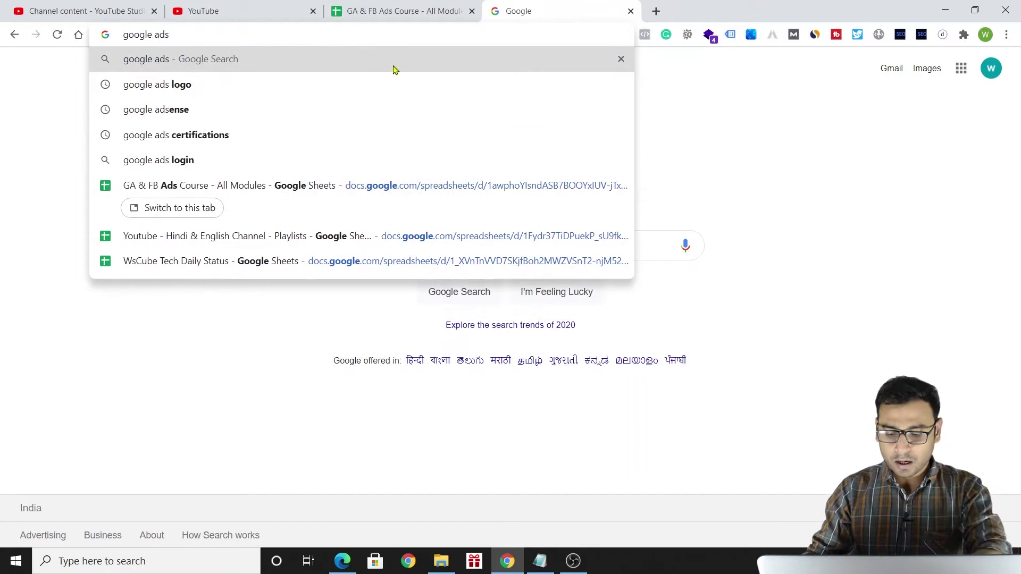
key("Return")
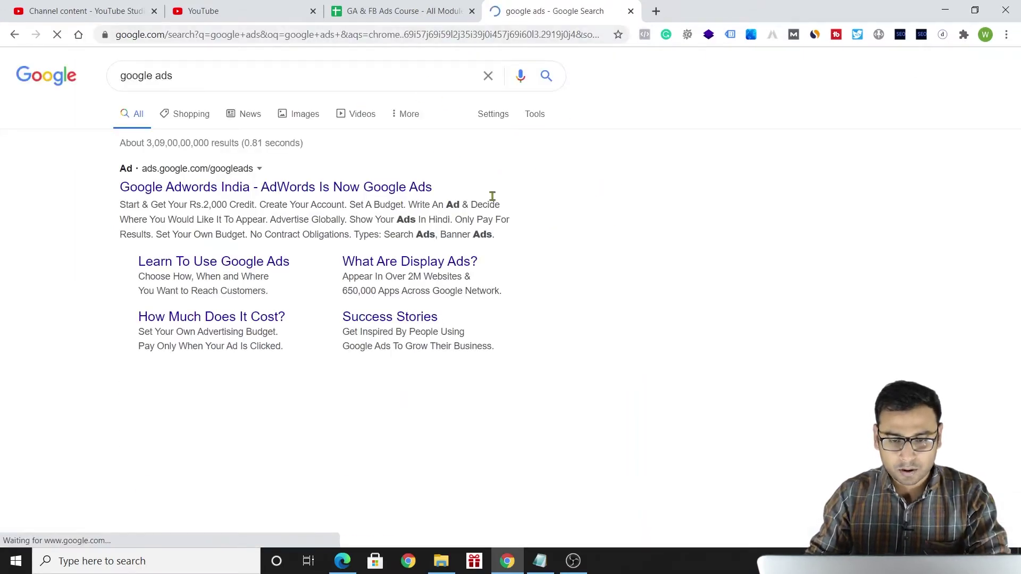
scroll(569, 202, "down", 1)
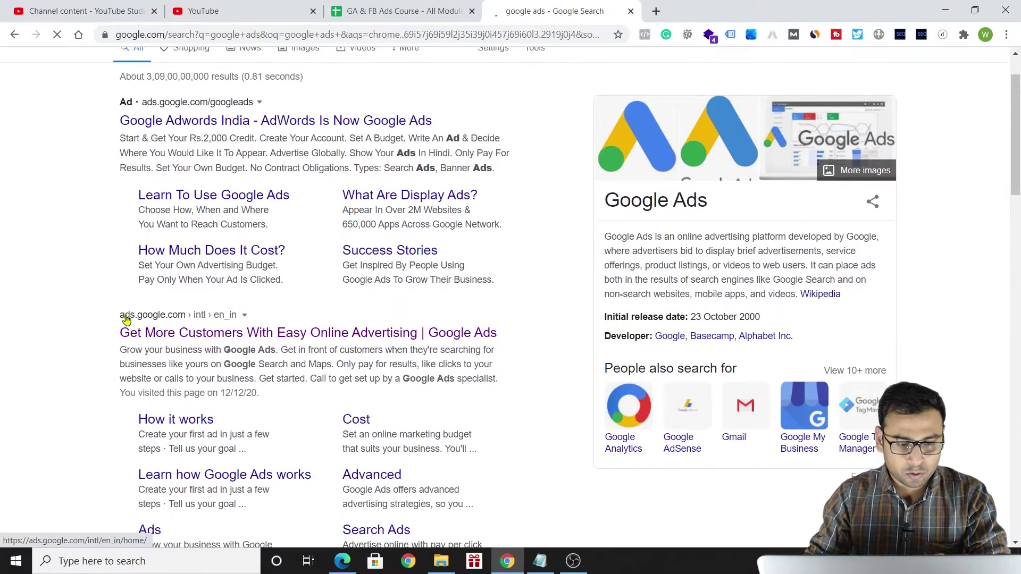
scroll(288, 180, "up", 1)
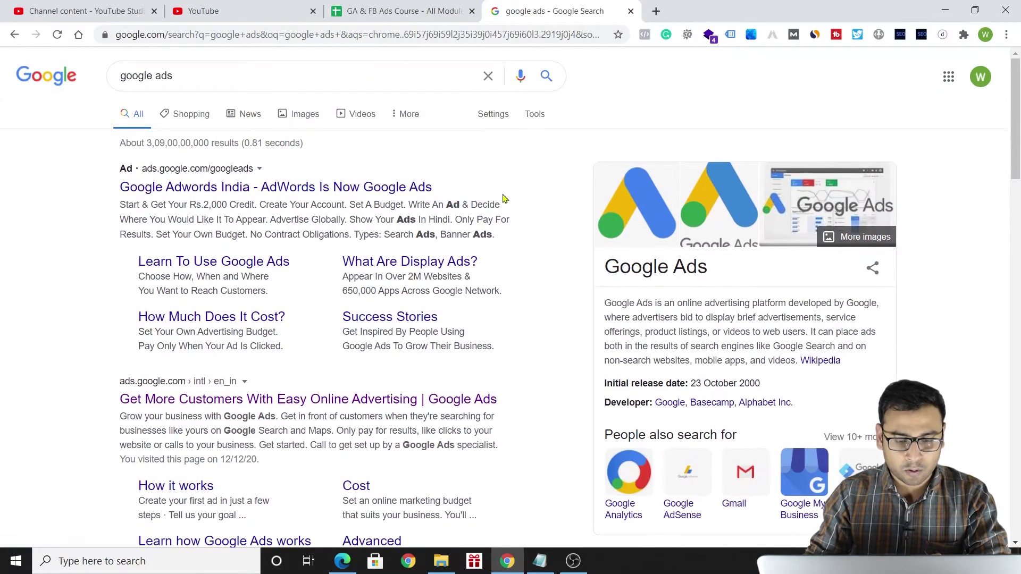
scroll(318, 285, "down", 3)
Step: Go to the Google Ads site via the 'Google Adwords India' ad and browse its homepage
left_click(146, 206)
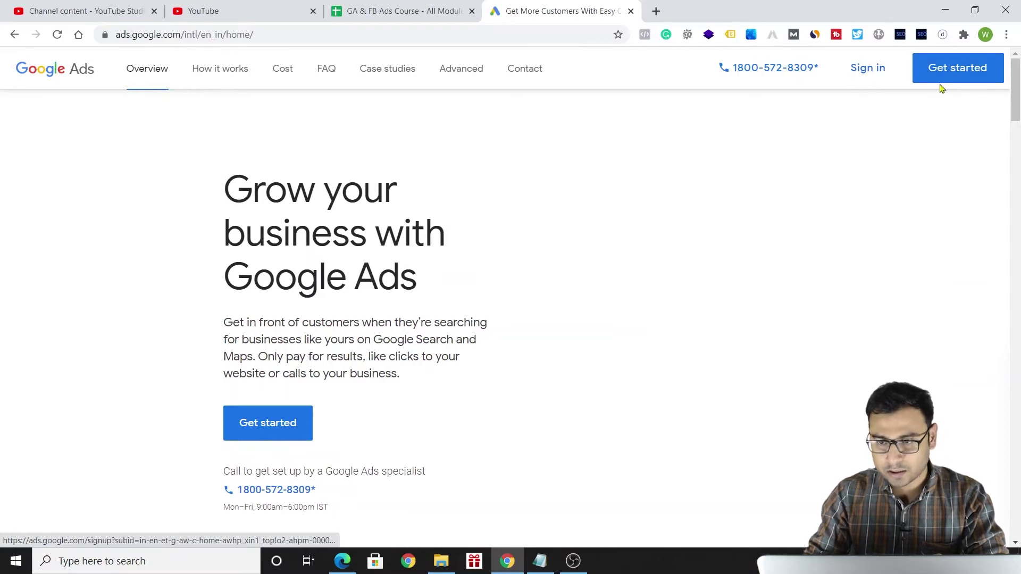
mouse_move(728, 78)
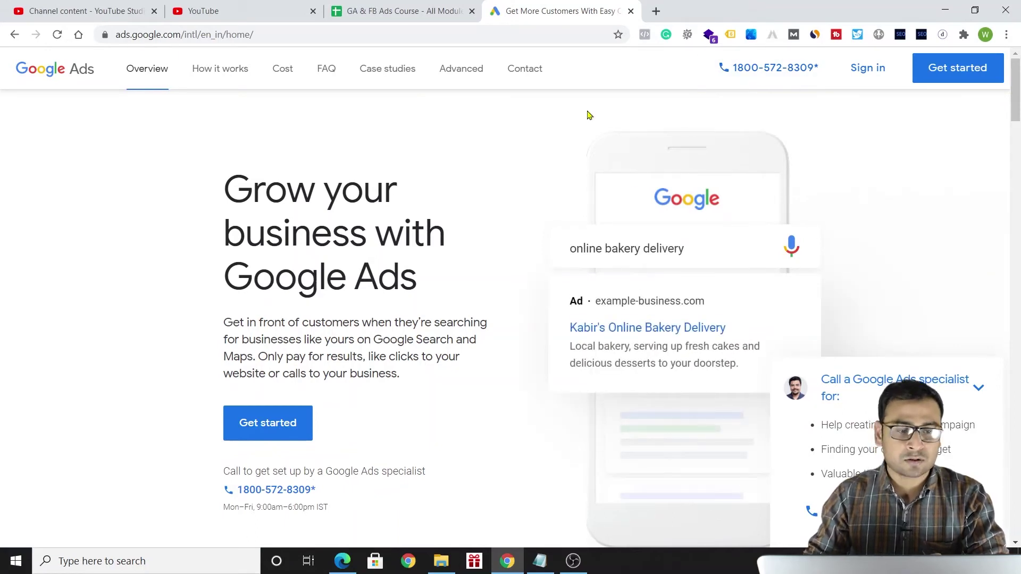
scroll(589, 115, "down", 5)
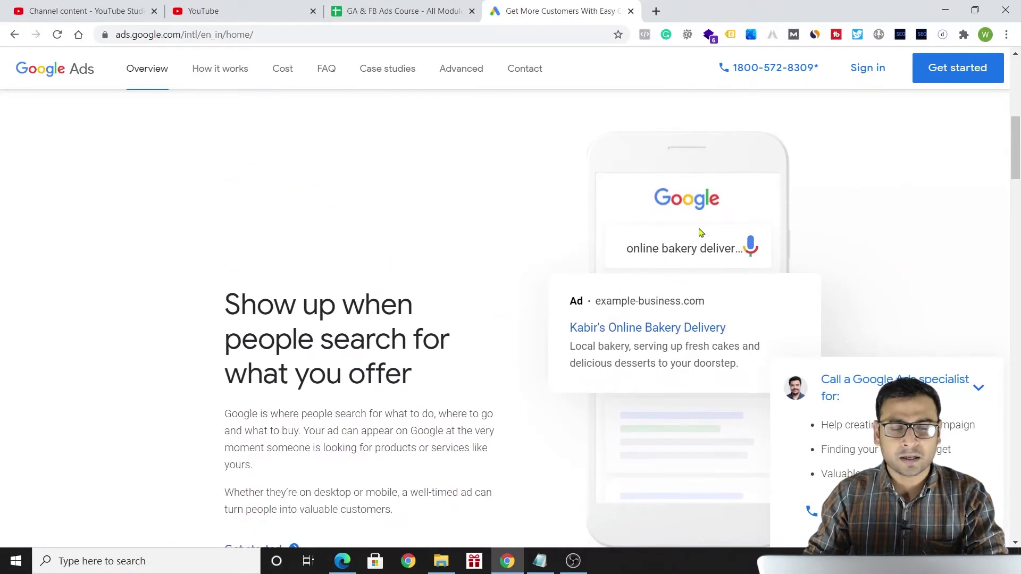
scroll(707, 212, "up", 5)
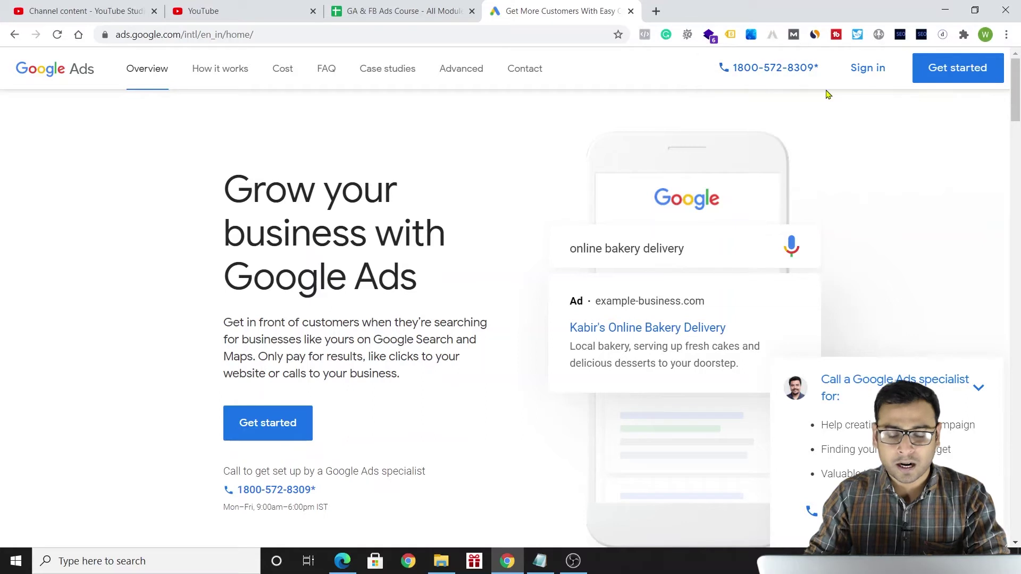
mouse_move(829, 66)
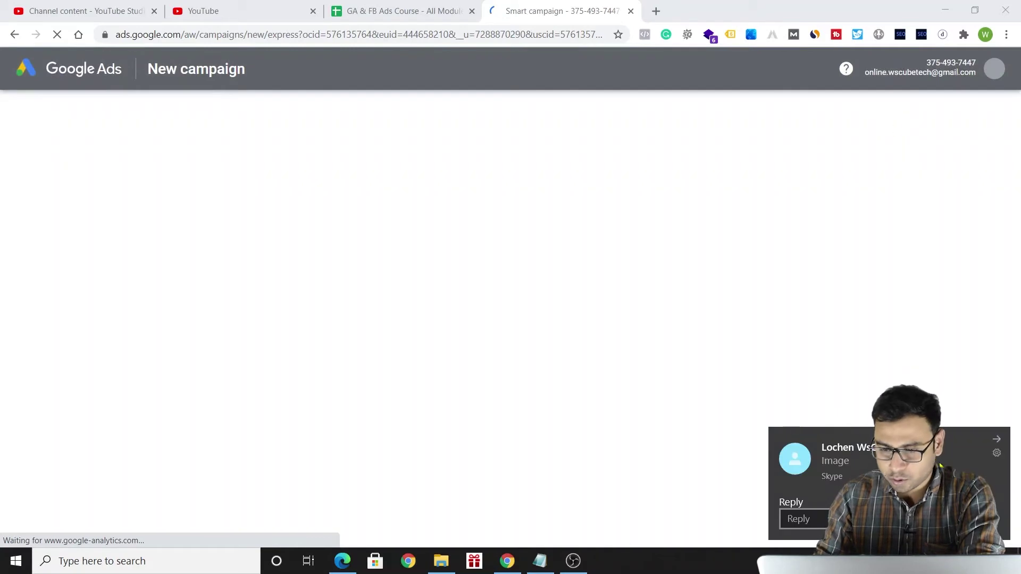
Step: Dismiss the Skype chat popup and review the available Google accounts
left_click(997, 441)
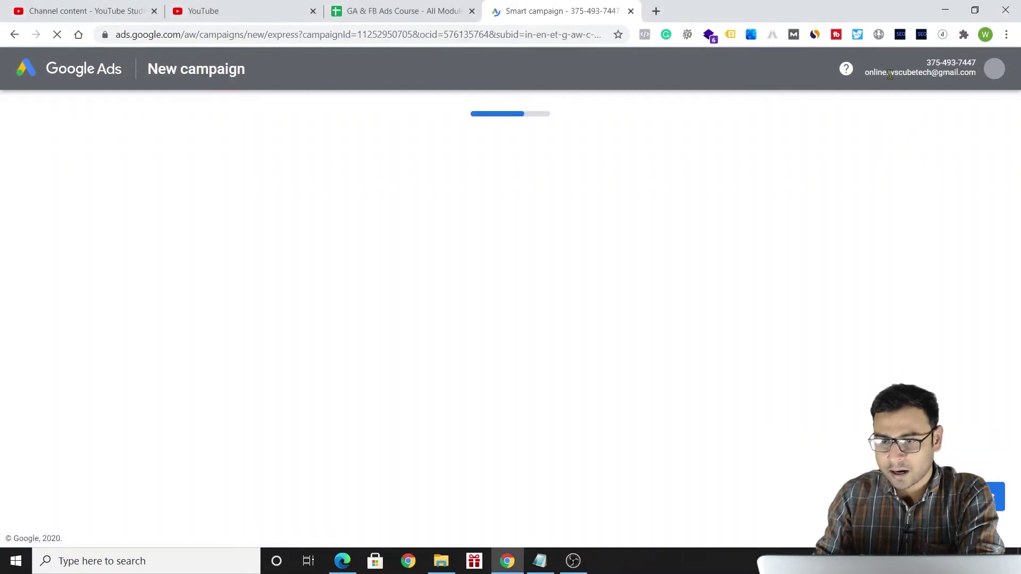
left_click(989, 71)
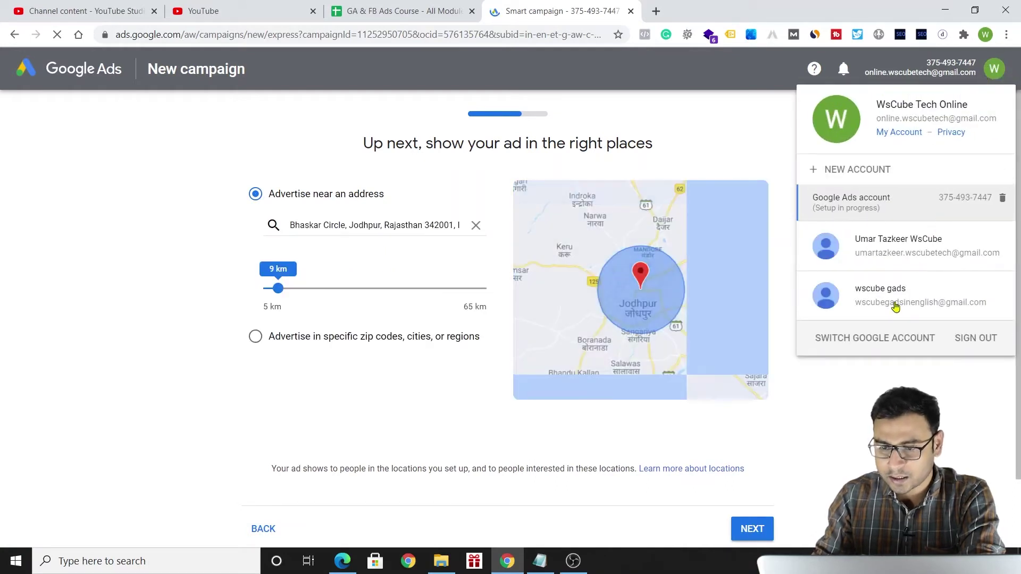
key("Escape")
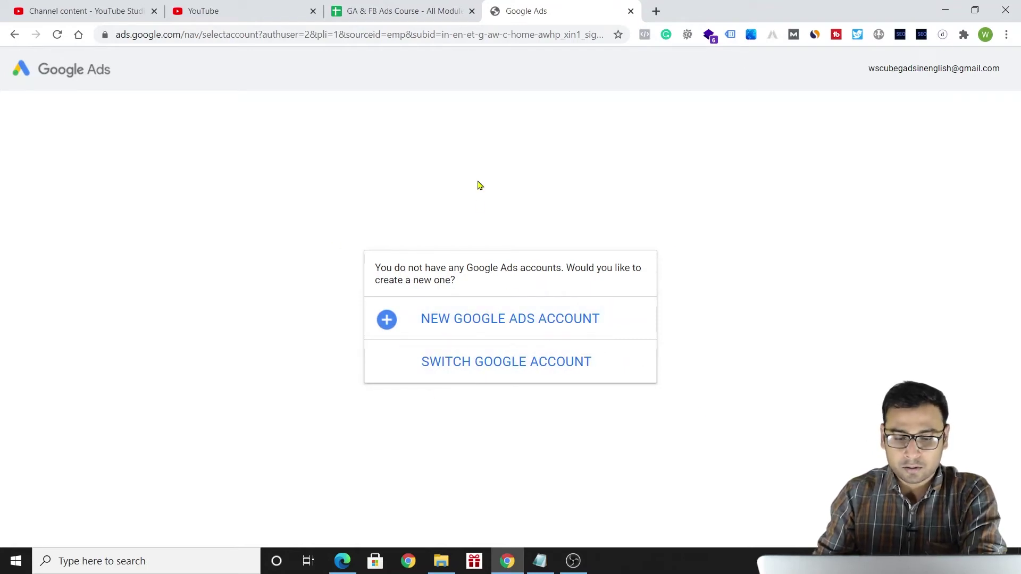
Step: Choose NEW GOOGLE ADS ACCOUNT to begin creating an Ads account
left_click(517, 321)
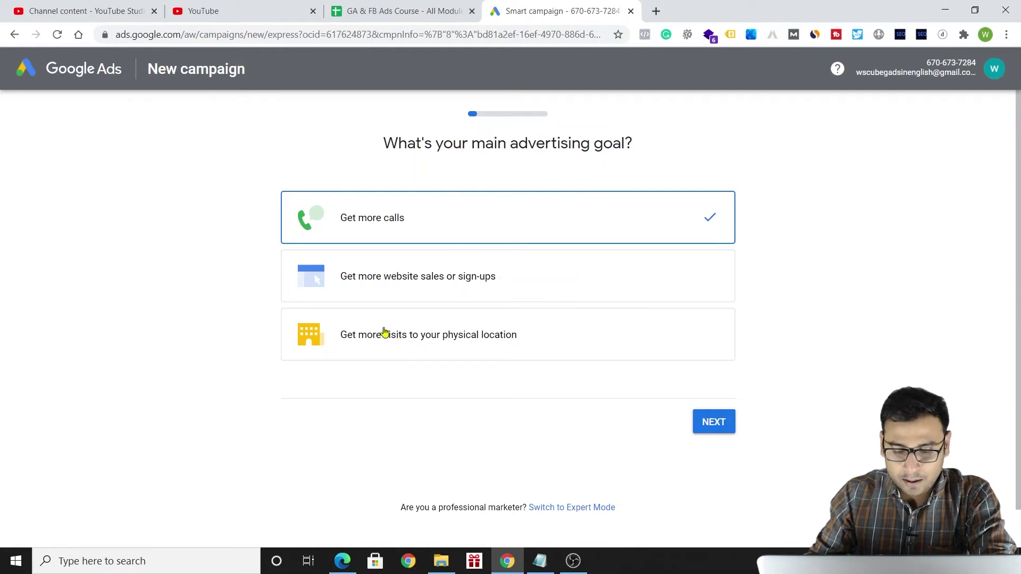
Step: Switch the Google Ads setup to Expert Mode from the bottom of the goal page
scroll(772, 340, "down", 1)
left_click(577, 468)
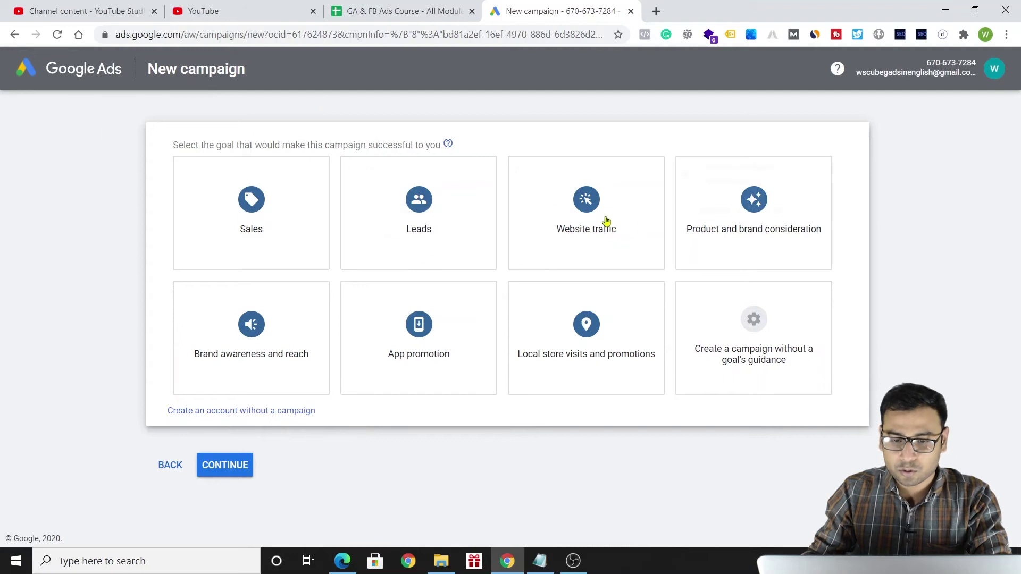
Step: Choose to create the Google Ads account without a campaign
mouse_move(629, 228)
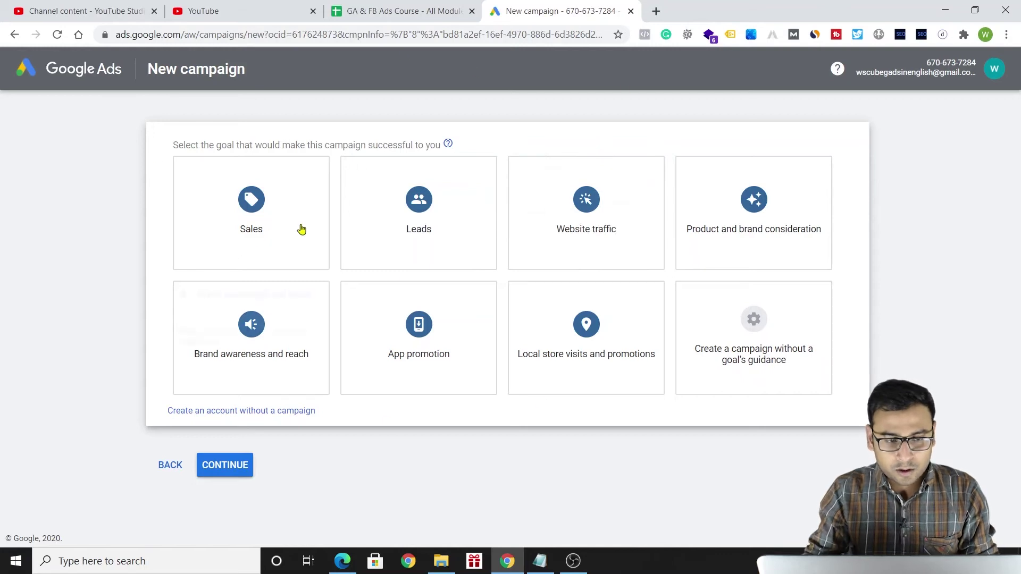
mouse_move(567, 197)
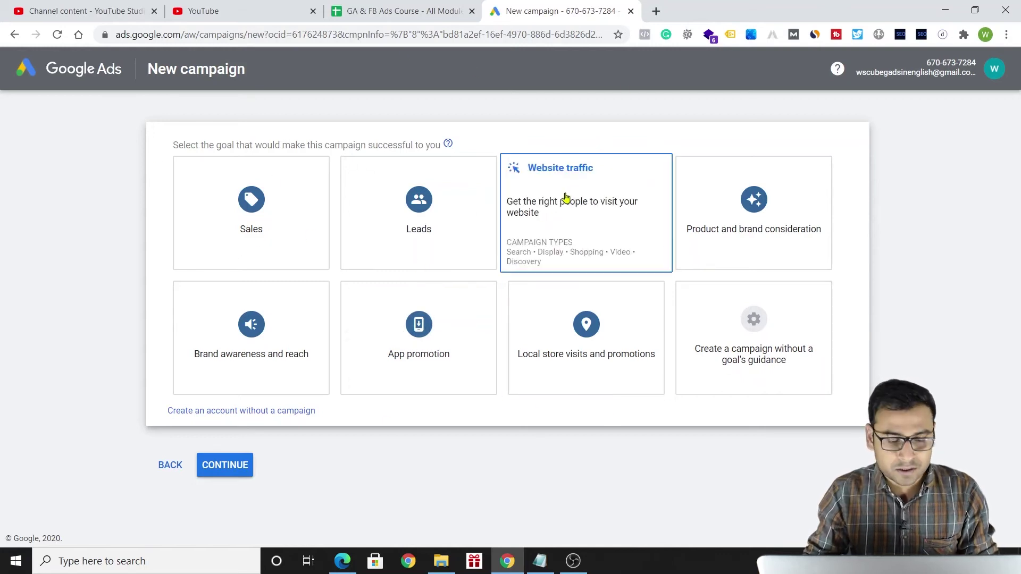
left_click(219, 417)
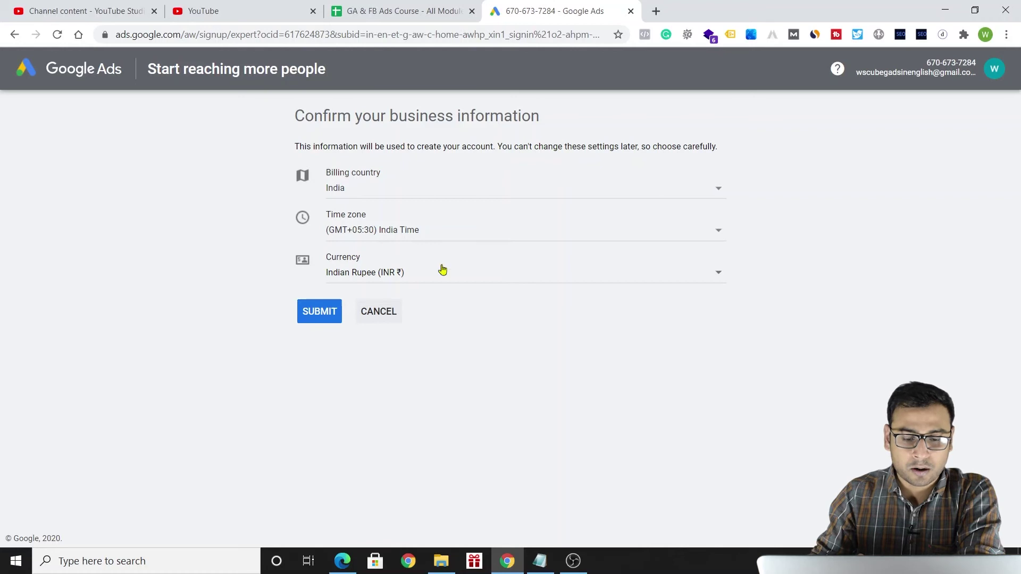
Step: Keep Indian Rupee (INR ₹) as the currency and submit the business information
left_click(436, 282)
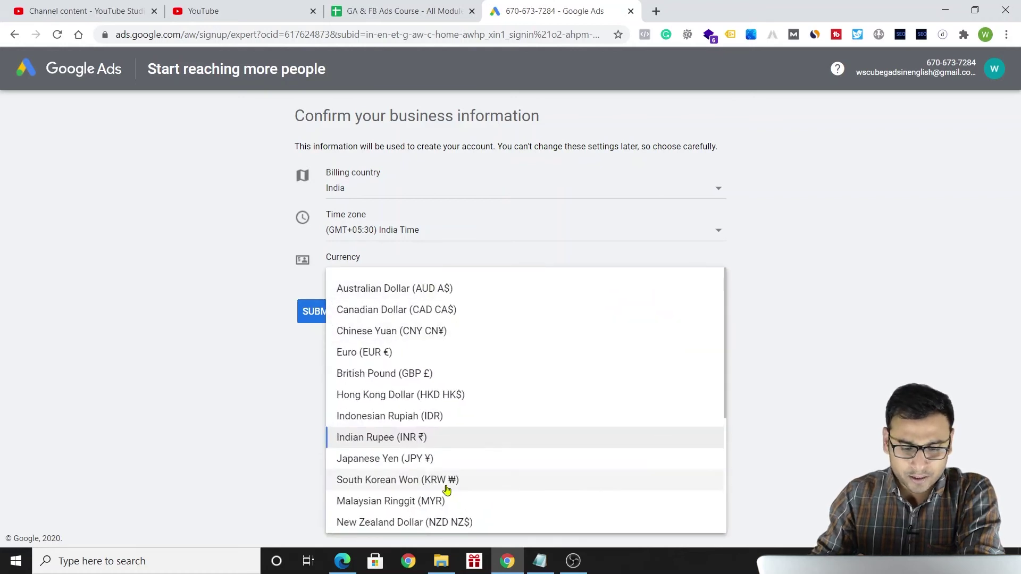
scroll(449, 413, "down", 1)
scroll(448, 415, "up", 1)
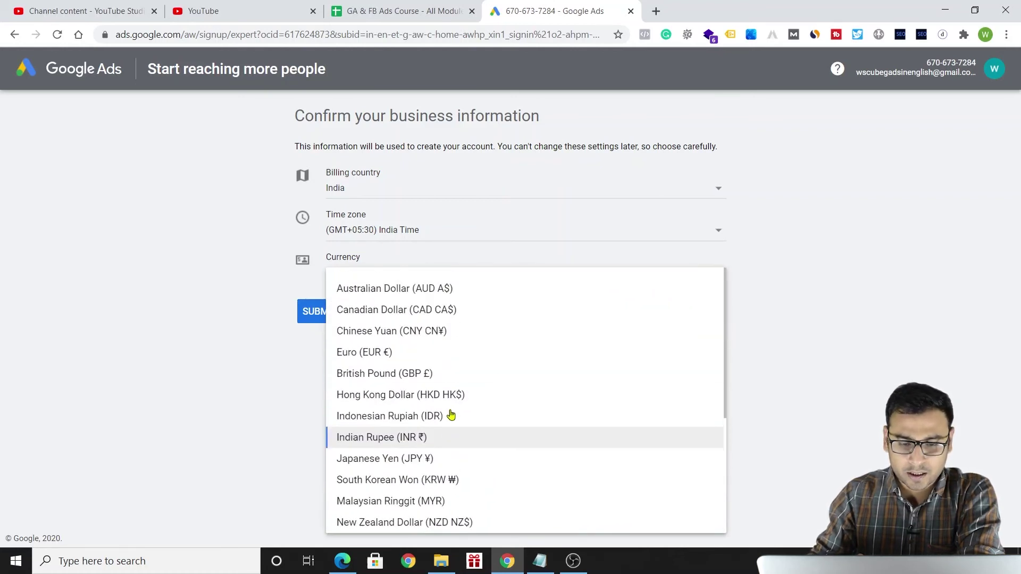
left_click(433, 109)
left_click(305, 311)
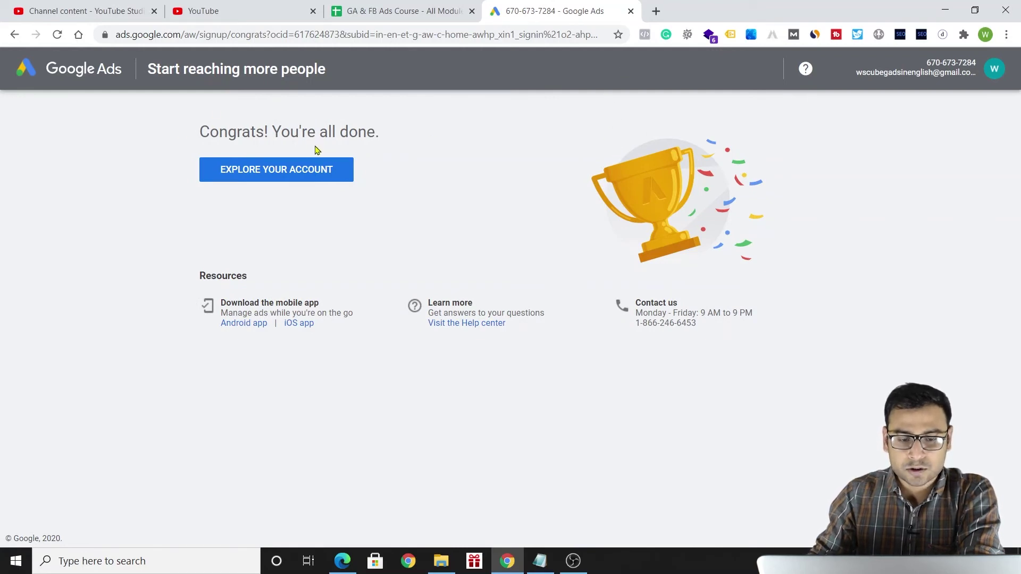
Step: Go to the new account's overview and start a new campaign
left_click(314, 173)
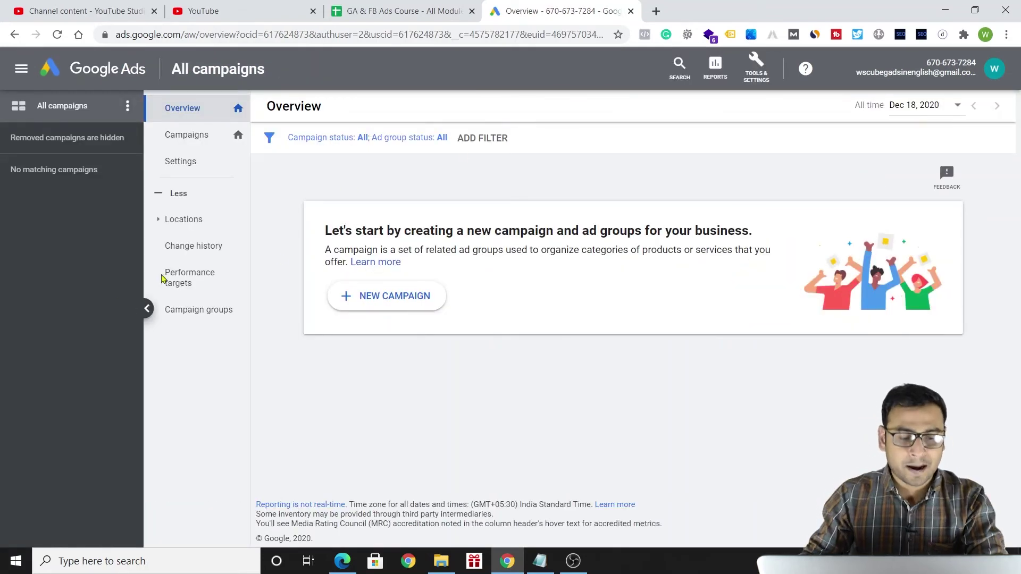
left_click(341, 297)
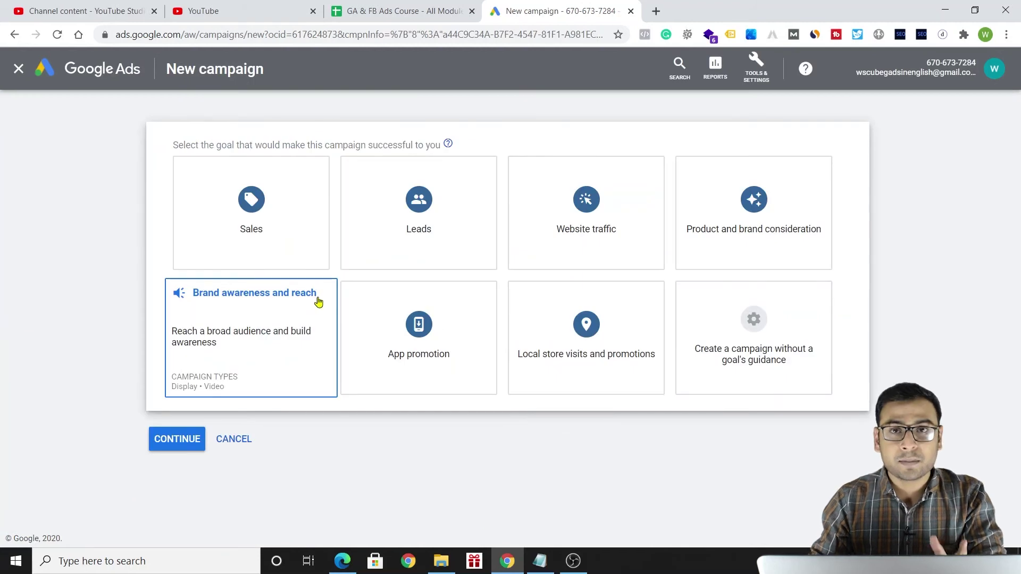
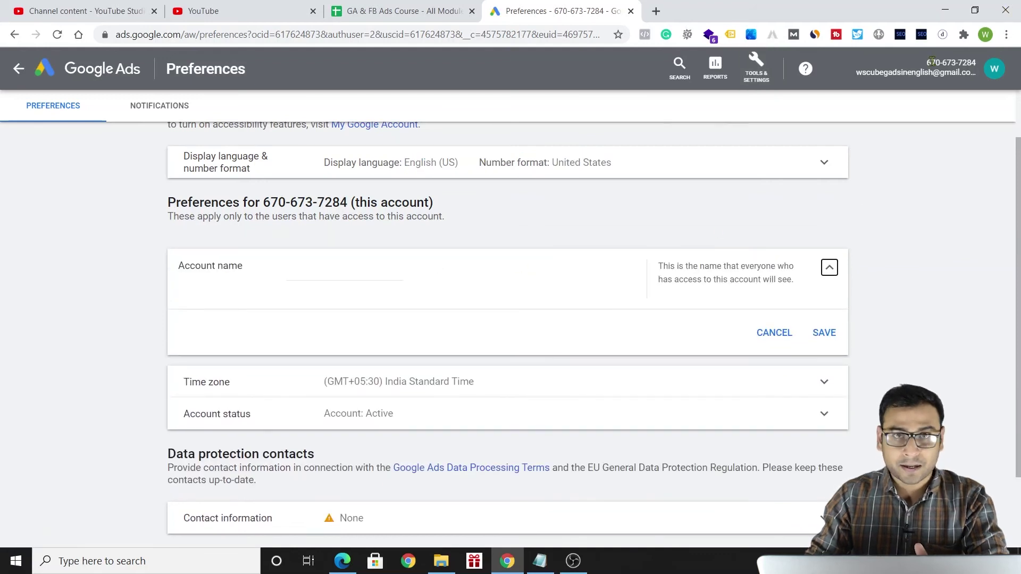
Step: Complete the account name as 'Google Ads Practice Account' plus the owner's first name, and save it
left_click(328, 271)
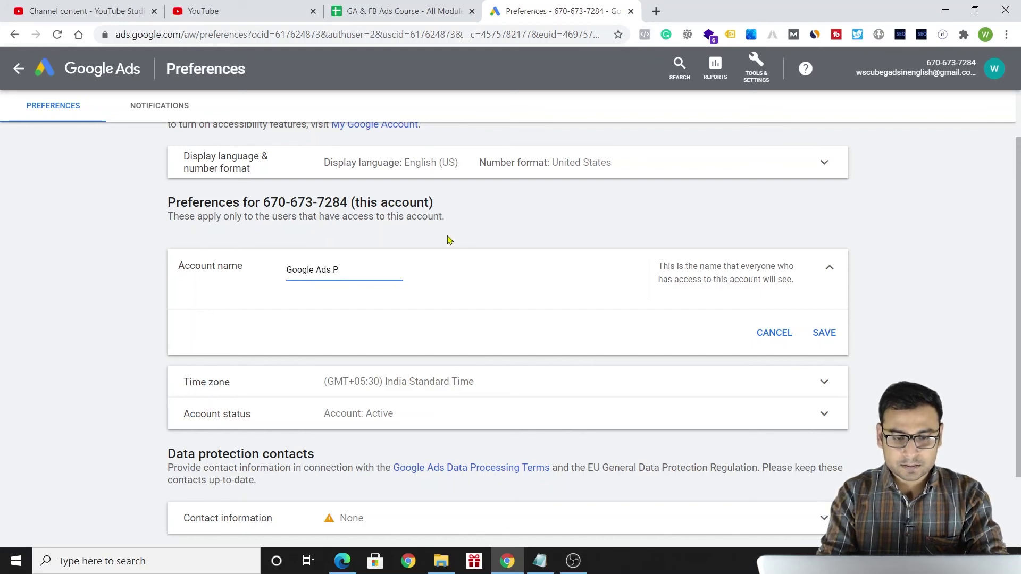
type("- Umar")
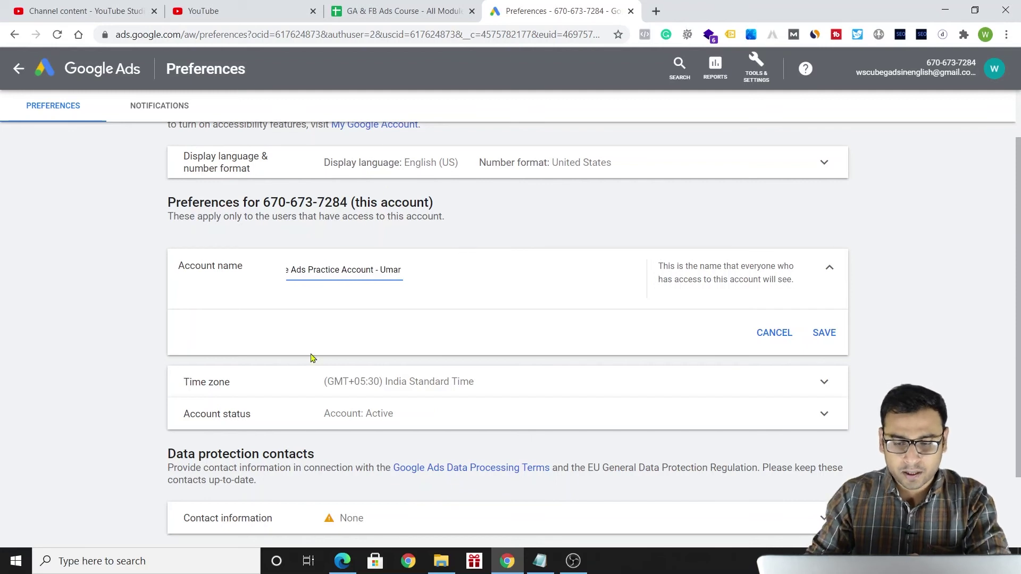
left_click(825, 333)
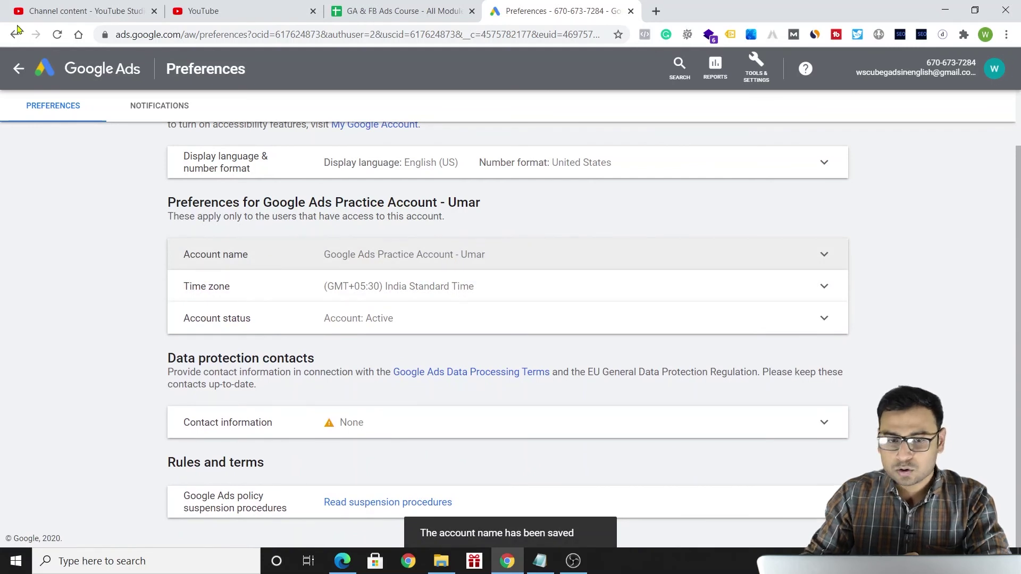
Step: Reload Preferences so the header shows the new name, then open the signed-in accounts menu
left_click(57, 34)
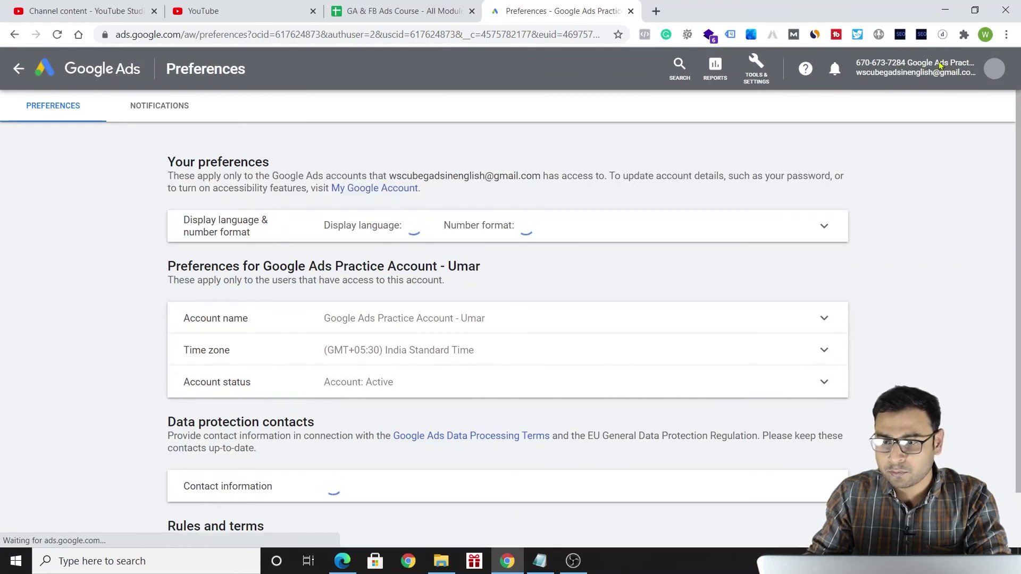
left_click(997, 72)
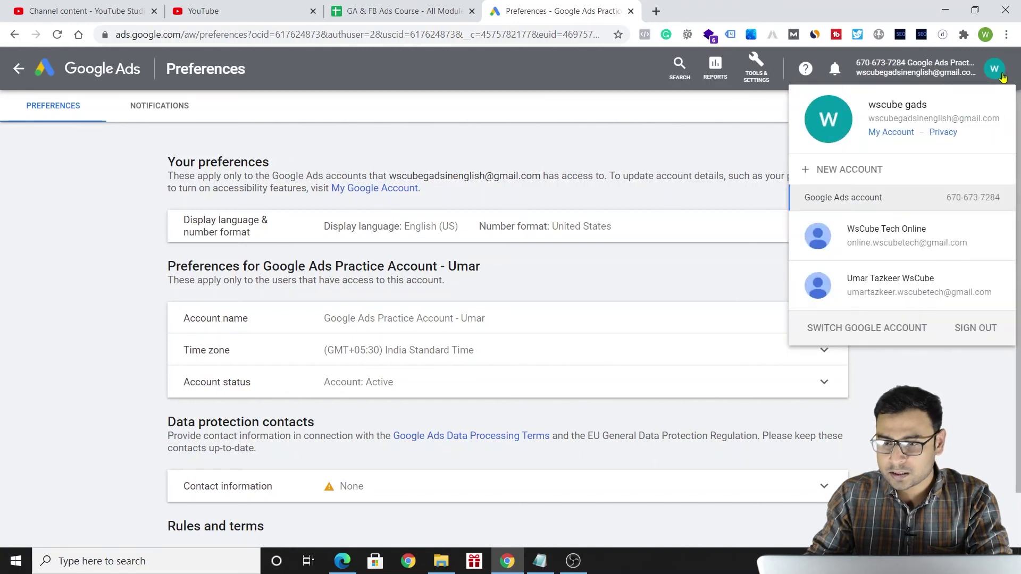